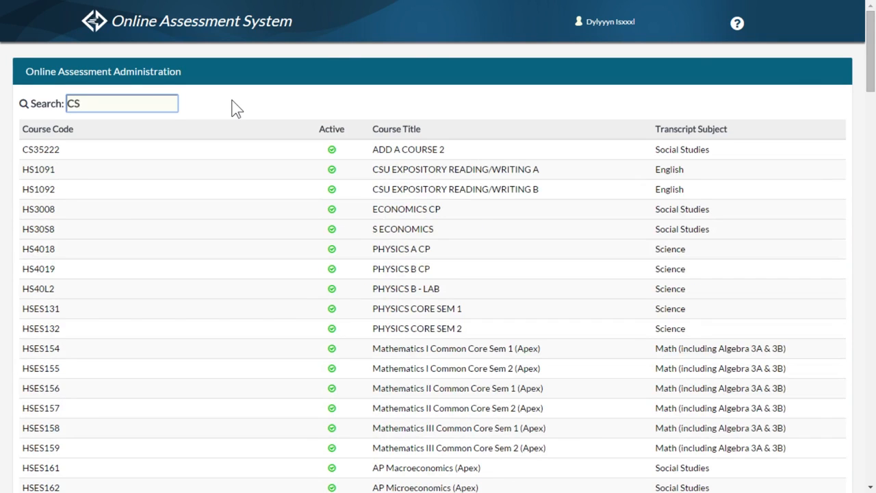
Search for course code CS35, open course CS35222, and start a new assessment under UNIT 1- How to Add a Course
{"action": "type", "text": "35"}
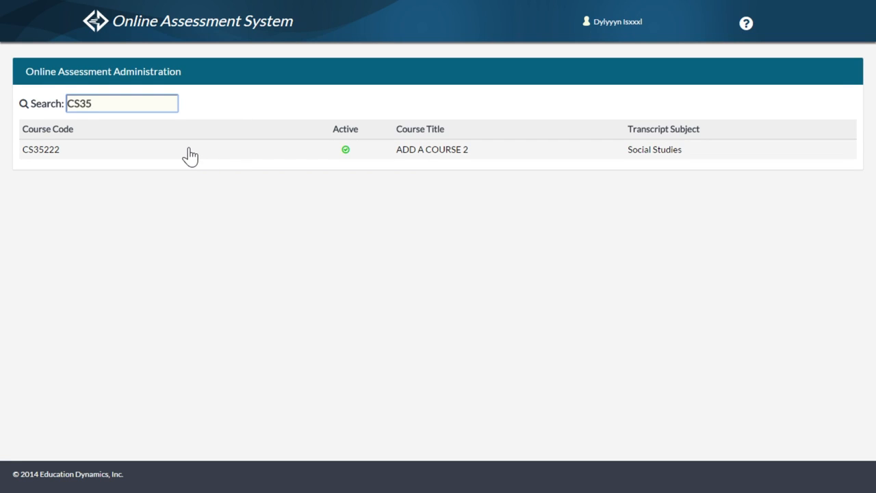
{"action": "left_click", "coordinate": [55, 150]}
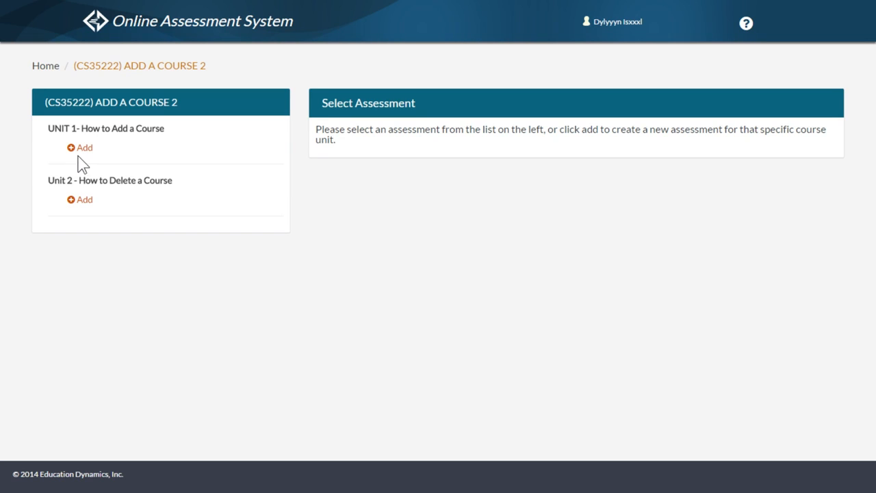
{"action": "left_click", "coordinate": [76, 150]}
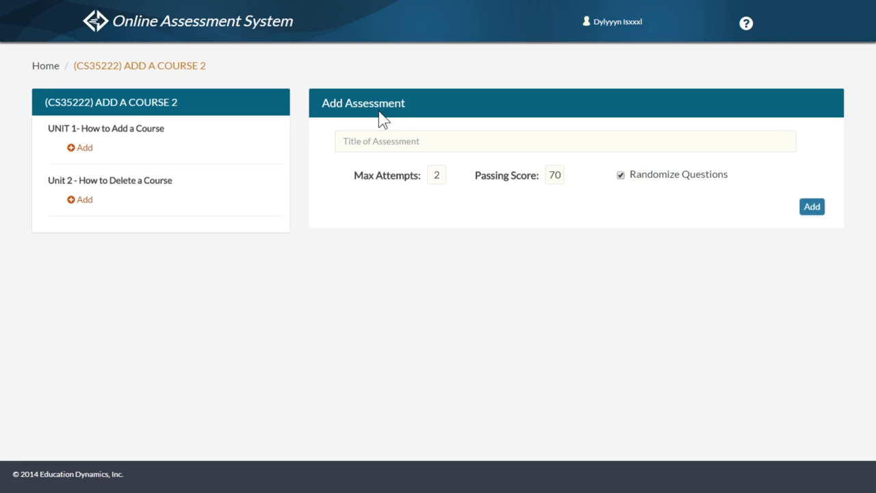
Title the new assessment "Test 1" and set its maximum attempts to 6
{"action": "left_click", "coordinate": [413, 141]}
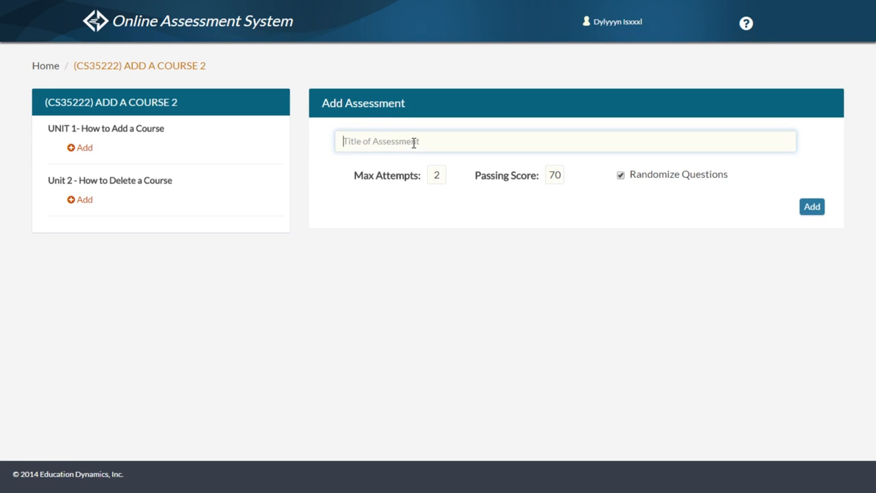
{"action": "type", "text": "Test 1"}
{"action": "double_click", "coordinate": [432, 175]}
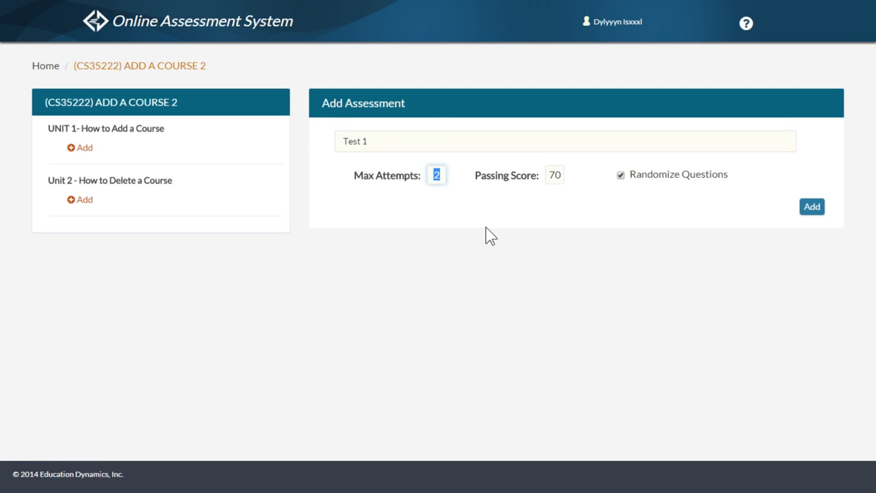
{"action": "type", "text": "6"}
{"action": "left_click", "coordinate": [486, 236]}
Set the passing score to 70 and create the assessment with question randomization enabled
{"action": "mouse_move", "coordinate": [549, 175]}
{"action": "left_mouse_down"}
{"action": "mouse_move", "coordinate": [564, 177]}
{"action": "mouse_move", "coordinate": [557, 171]}
{"action": "mouse_move", "coordinate": [546, 170]}
{"action": "mouse_move", "coordinate": [573, 186]}
{"action": "mouse_move", "coordinate": [561, 179]}
{"action": "left_mouse_up"}
{"action": "left_click", "coordinate": [566, 204]}
{"action": "left_click", "coordinate": [573, 187]}
{"action": "left_click", "coordinate": [589, 210]}
{"action": "double_click", "coordinate": [554, 173]}
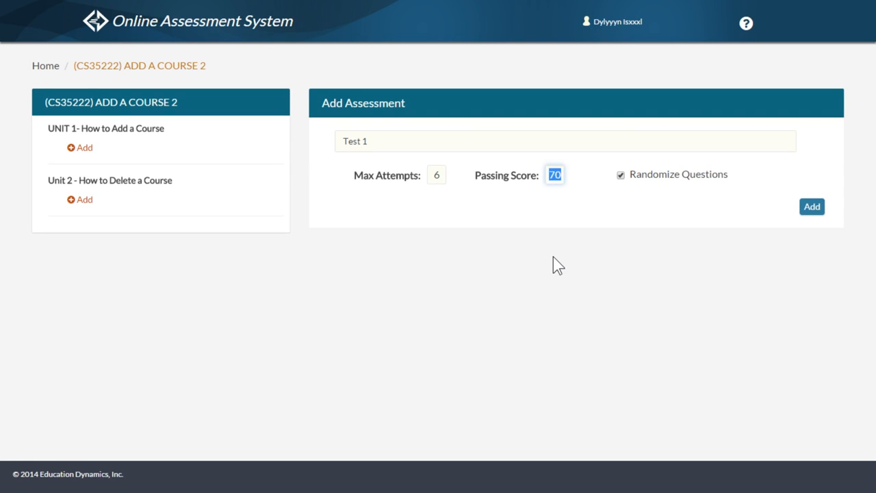
{"action": "type", "text": "5"}
{"action": "key", "text": "BackSpace"}
{"action": "type", "text": "70"}
{"action": "left_click", "coordinate": [621, 176]}
{"action": "left_click", "coordinate": [811, 214]}
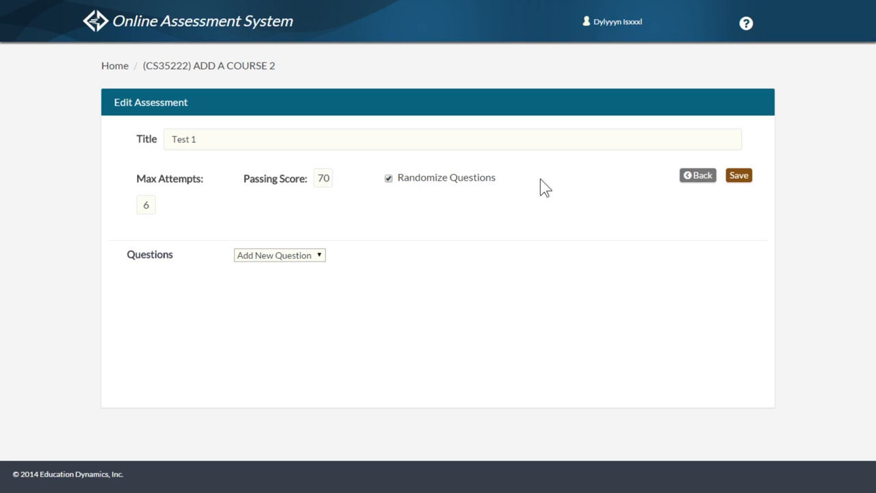
Start a multiple-choice question for Test 1 and enter the question text "Is the ocean blue?"
{"action": "left_click", "coordinate": [298, 256]}
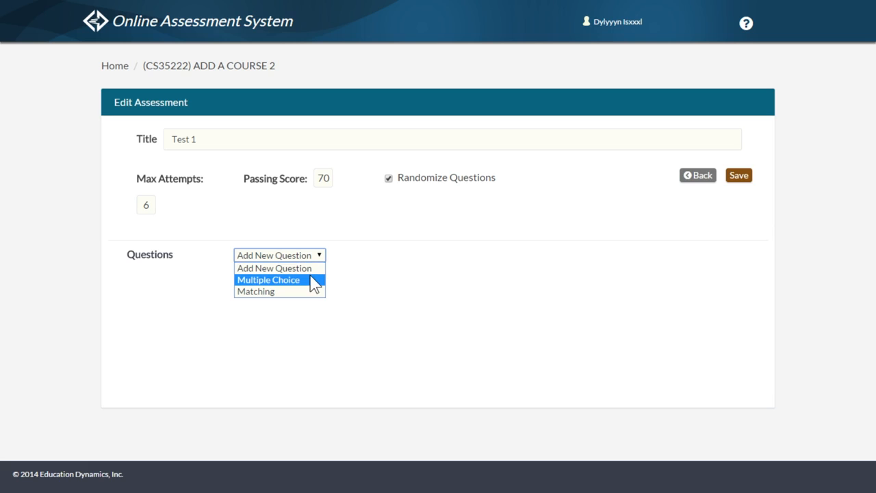
{"action": "left_click", "coordinate": [311, 279]}
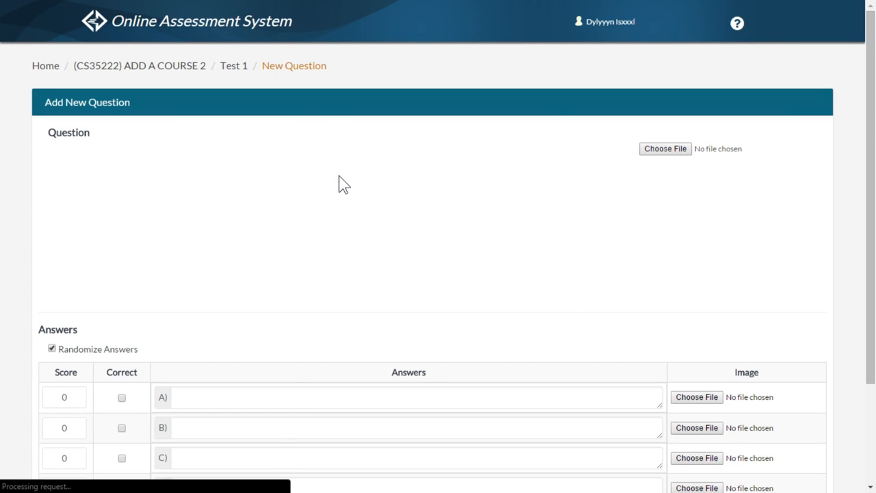
{"action": "left_click", "coordinate": [397, 221]}
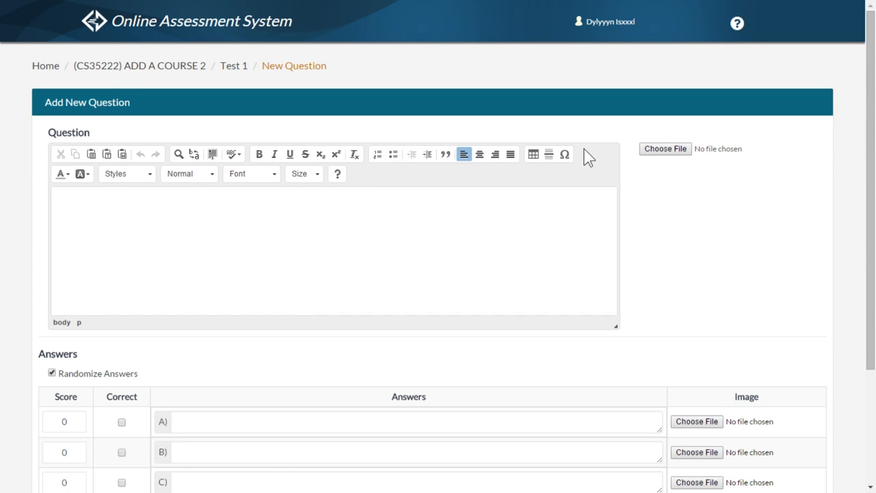
{"action": "scroll", "coordinate": [374, 192], "scroll_direction": "down", "scroll_amount": 2}
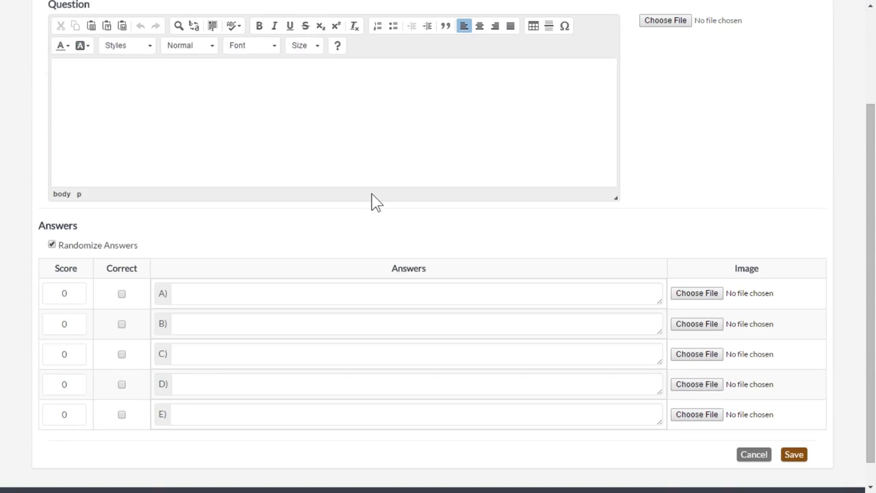
{"action": "scroll", "coordinate": [372, 198], "scroll_direction": "up", "scroll_amount": 2}
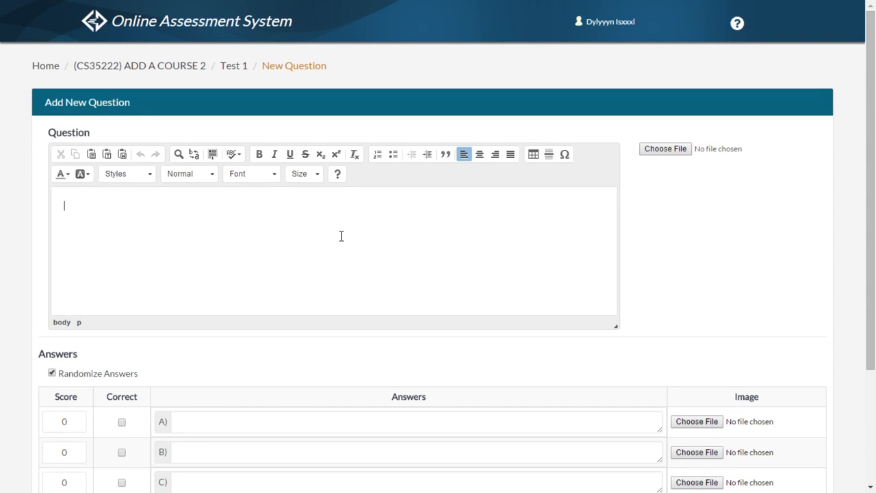
{"action": "type", "text": "T"}
{"action": "key", "text": "BackSpace"}
{"action": "type", "text": "Is the ocean l"}
{"action": "type", "text": "lue?"}
Enter "True" as answer A, mark it as correct, and give it a score of 10
{"action": "scroll", "coordinate": [350, 222], "scroll_direction": "down", "scroll_amount": 1}
{"action": "left_click", "coordinate": [212, 358]}
{"action": "type", "text": "True"}
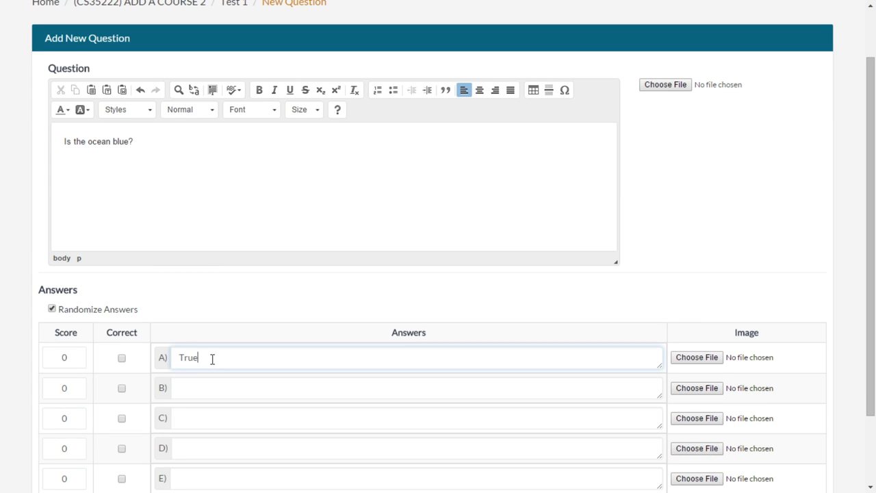
{"action": "left_click", "coordinate": [121, 358]}
{"action": "double_click", "coordinate": [62, 356]}
{"action": "type", "text": "10"}
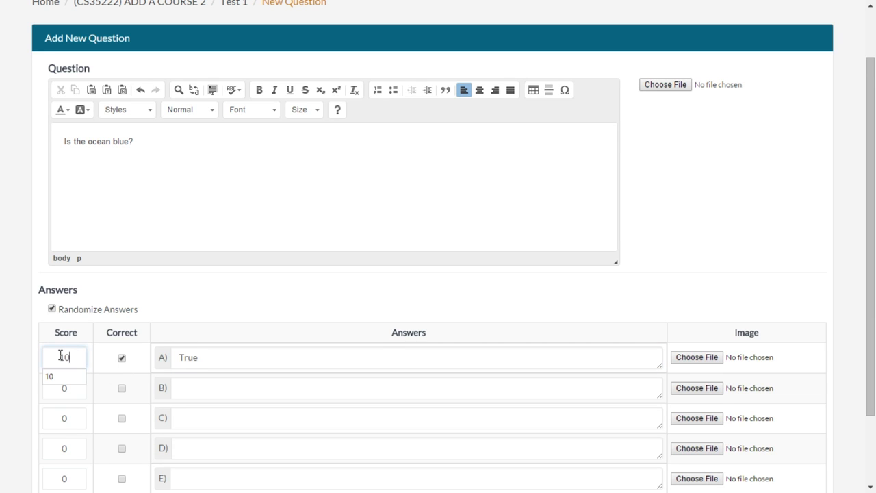
{"action": "left_click", "coordinate": [254, 317]}
{"action": "scroll", "coordinate": [256, 314], "scroll_direction": "down", "scroll_amount": 2}
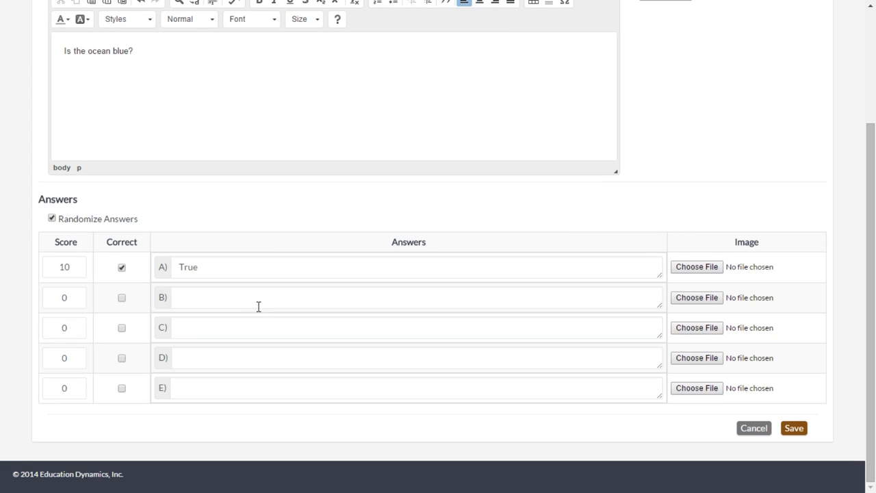
Enter "False" as answer B with a score of 5
{"action": "left_click", "coordinate": [218, 294]}
{"action": "type", "text": "False"}
{"action": "left_click", "coordinate": [62, 298]}
{"action": "type", "text": "5"}
{"action": "left_click", "coordinate": [71, 301]}
{"action": "left_click", "coordinate": [70, 267]}
Open and cancel the image selection for answer A, and save the multiple-choice question
{"action": "left_click", "coordinate": [703, 269]}
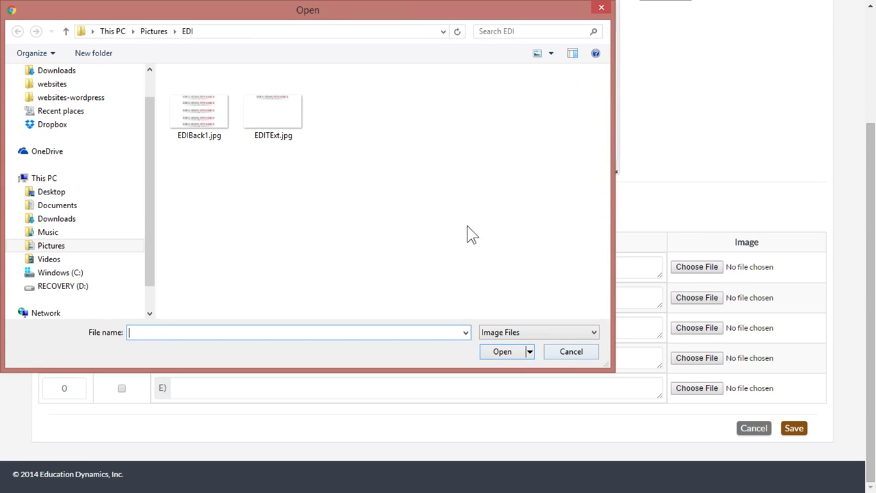
{"action": "left_click", "coordinate": [590, 355]}
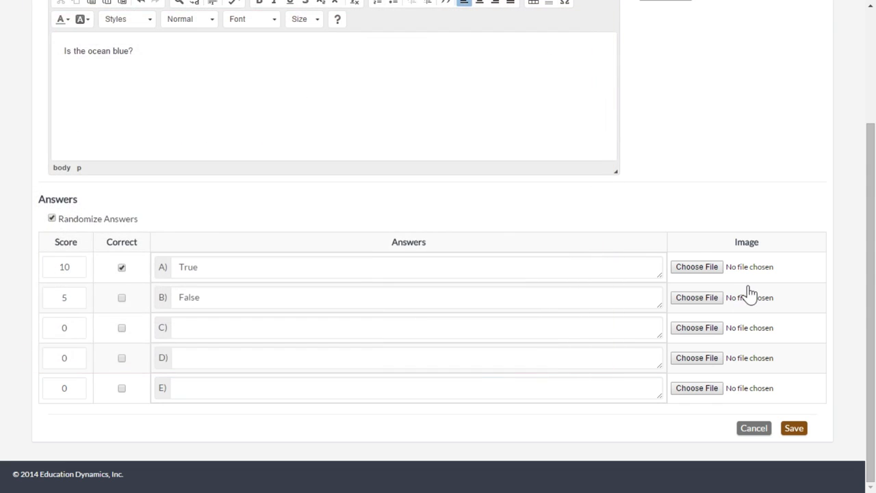
{"action": "left_click", "coordinate": [798, 430]}
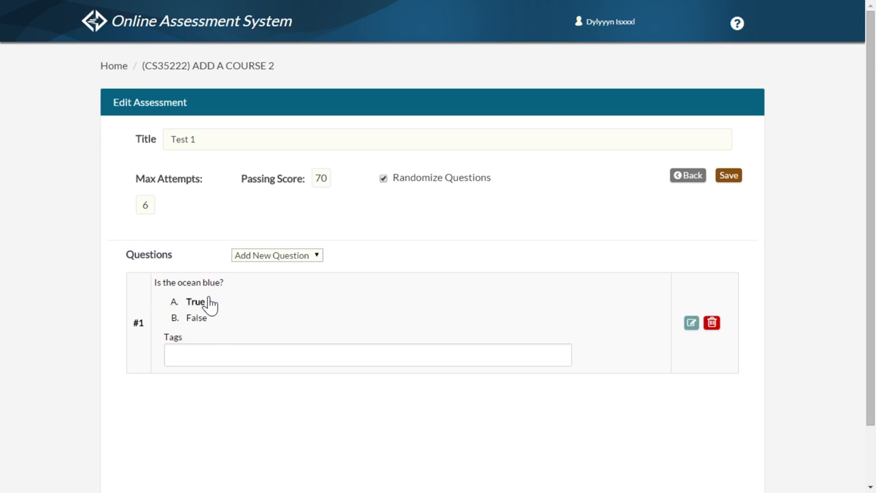
Start a matching question for Test 1 and enter the question text "Match each food with the same type."
{"action": "left_click", "coordinate": [309, 255]}
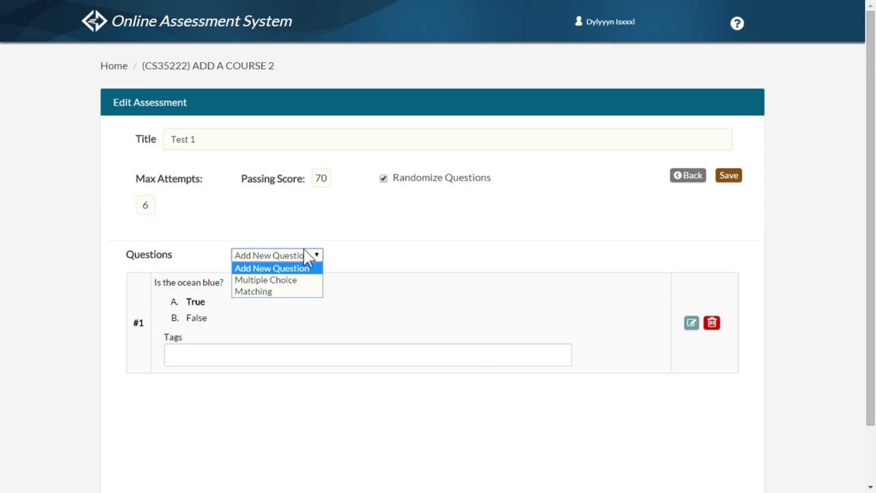
{"action": "left_click", "coordinate": [299, 292]}
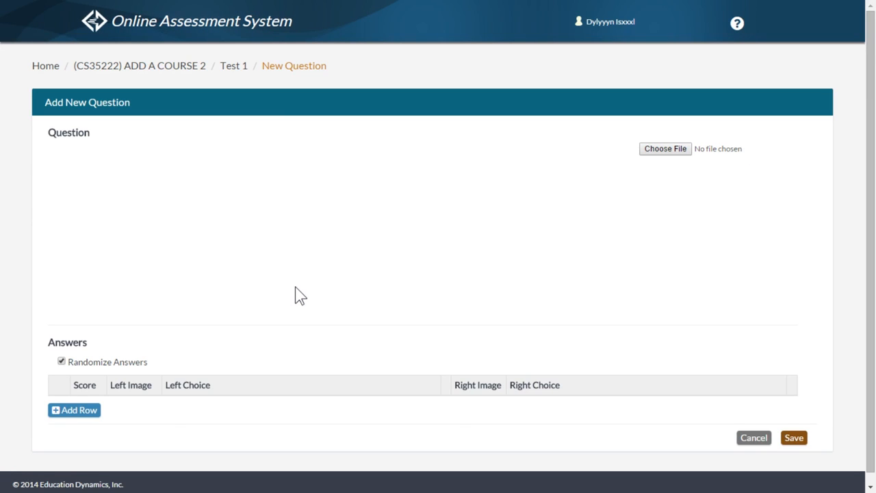
{"action": "left_click", "coordinate": [241, 244]}
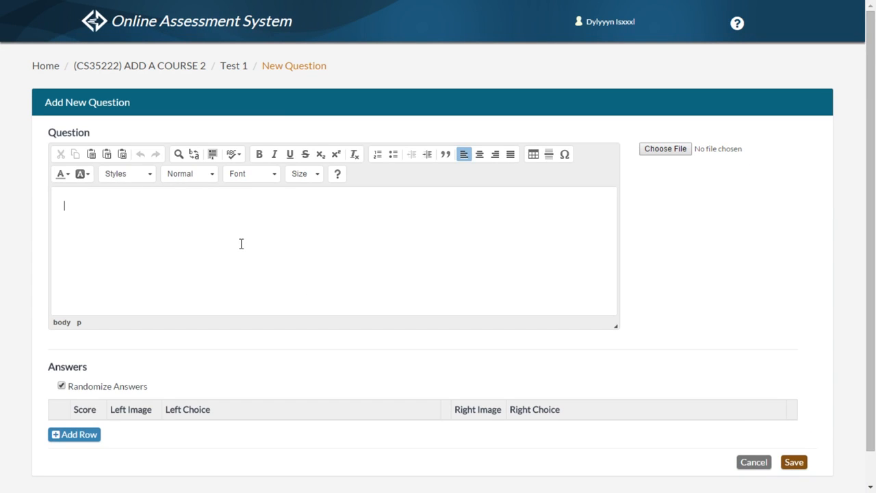
{"action": "scroll", "coordinate": [253, 243], "scroll_direction": "down", "scroll_amount": 1}
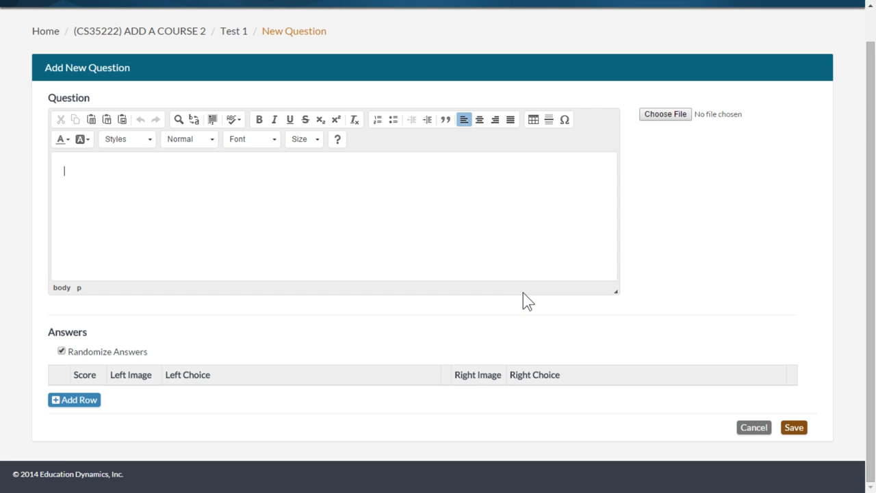
{"action": "type", "text": "Match"}
{"action": "type", "text": " with"}
{"action": "key", "text": "BackSpace"}
{"action": "key", "text": "BackSpace"}
{"action": "type", "text": "each food with it "}
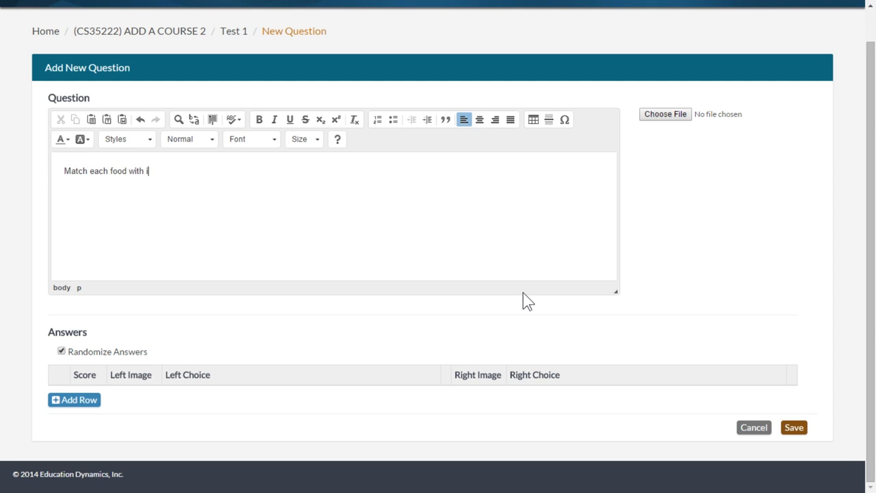
{"action": "type", "text": "he same type."}
Add an answer row to the matching question that pairs "Apple" with "Fruit"
{"action": "left_click", "coordinate": [89, 402]}
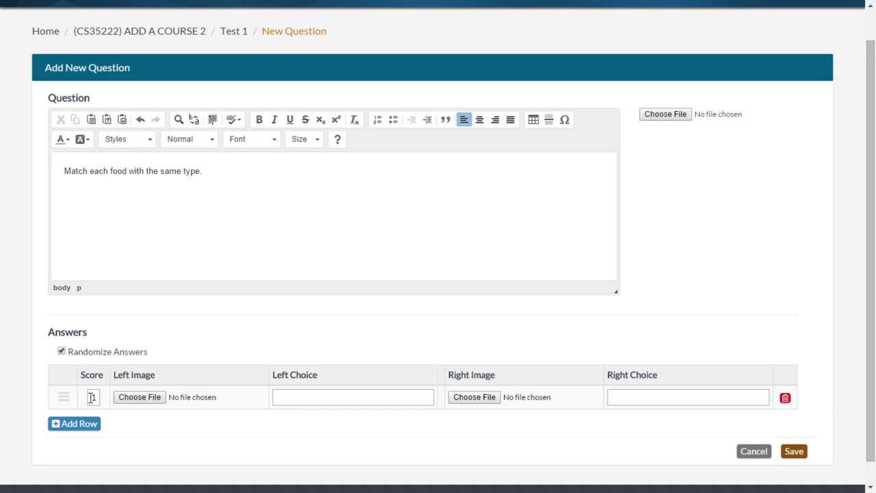
{"action": "double_click", "coordinate": [94, 397]}
{"action": "left_click", "coordinate": [311, 397]}
{"action": "type", "text": "Apple"}
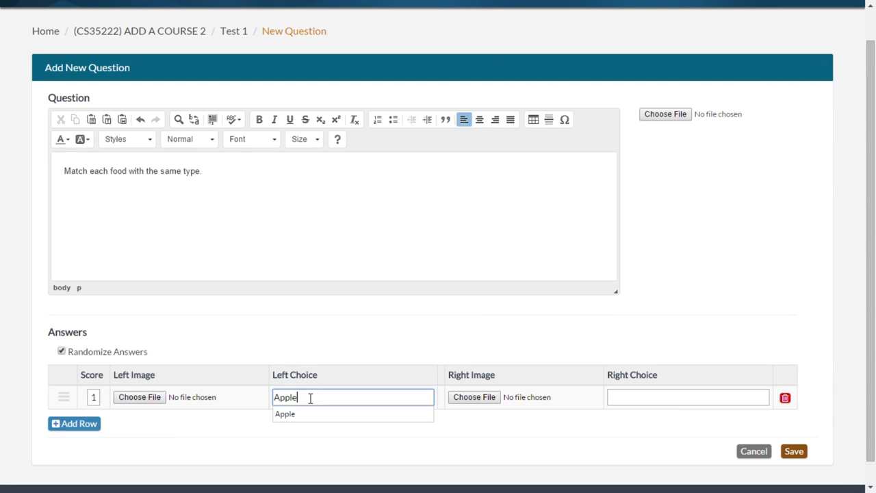
{"action": "key", "text": "Tab"}
{"action": "type", "text": "Fruit"}
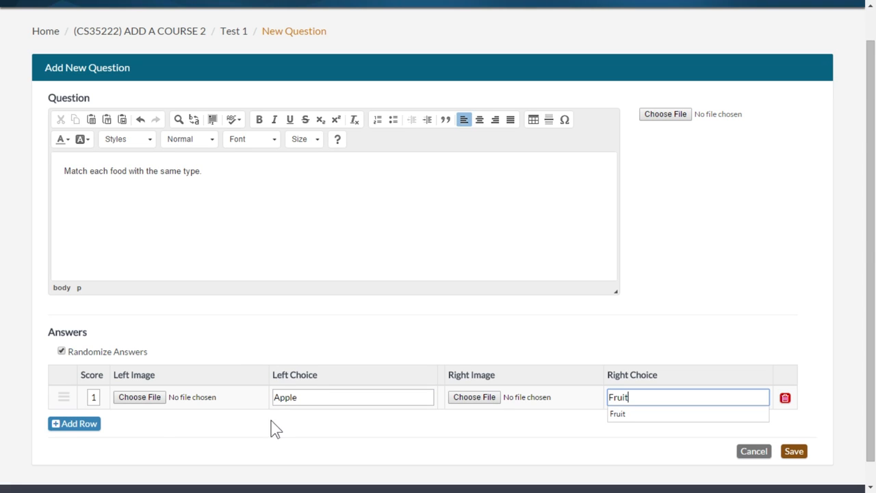
{"action": "left_click", "coordinate": [244, 441]}
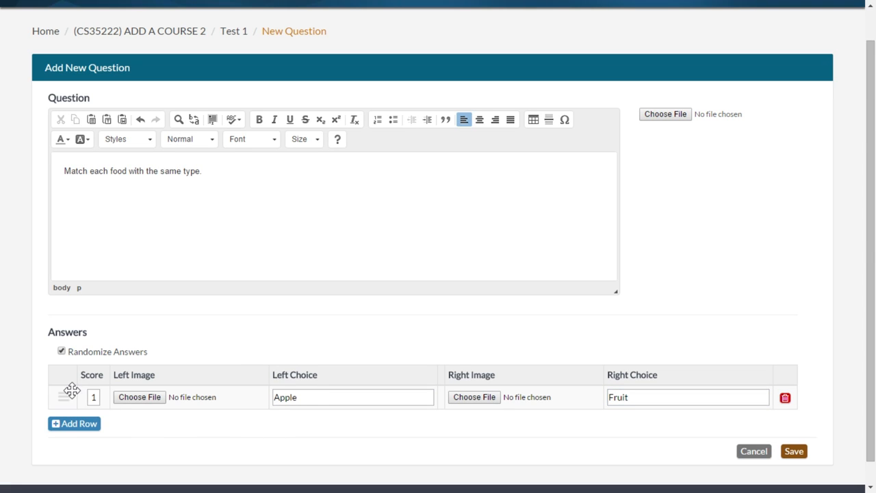
Add two more answer rows and pair "Carrot" with "Vegtable" in the second row
{"action": "left_click", "coordinate": [93, 397]}
{"action": "left_click", "coordinate": [86, 425]}
{"action": "left_click", "coordinate": [93, 445]}
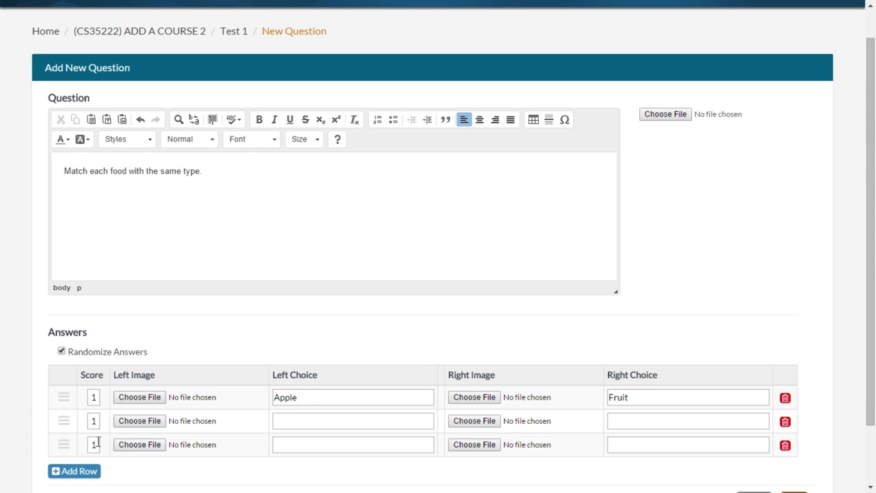
{"action": "left_click", "coordinate": [297, 421]}
{"action": "type", "text": "Car"}
{"action": "key", "text": "Tab"}
{"action": "key", "text": "Tab"}
{"action": "type", "text": "VEgt"}
{"action": "key", "text": "BackSpace"}
{"action": "key", "text": "BackSpace"}
{"action": "type", "text": "gtab"}
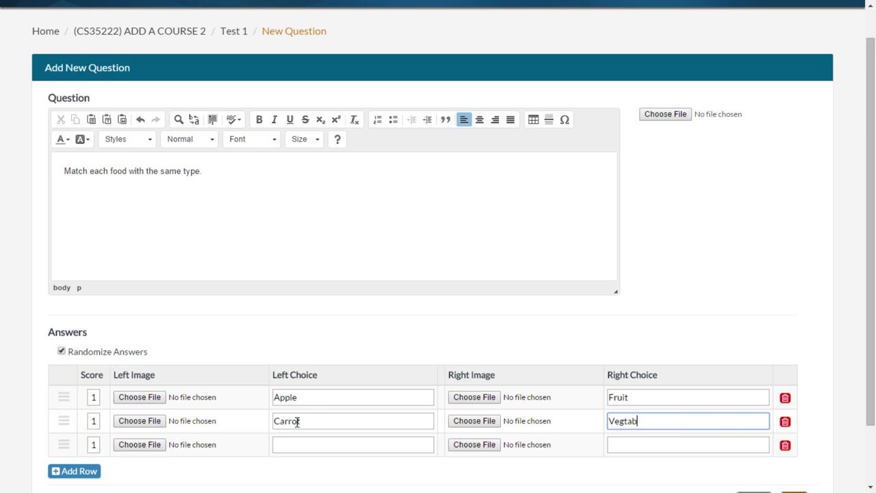
Pair "Steak" with "Meat" in the third answer row
{"action": "key", "text": "Tab"}
{"action": "key", "text": "Tab"}
{"action": "key", "text": "Tab"}
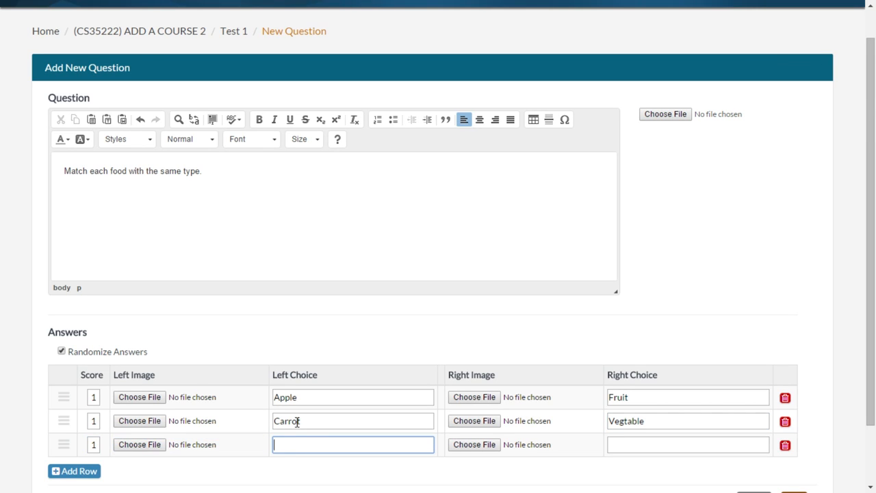
{"action": "type", "text": "Steak"}
{"action": "key", "text": "Tab"}
{"action": "key", "text": "Tab"}
{"action": "scroll", "coordinate": [299, 430], "scroll_direction": "down", "scroll_amount": 1}
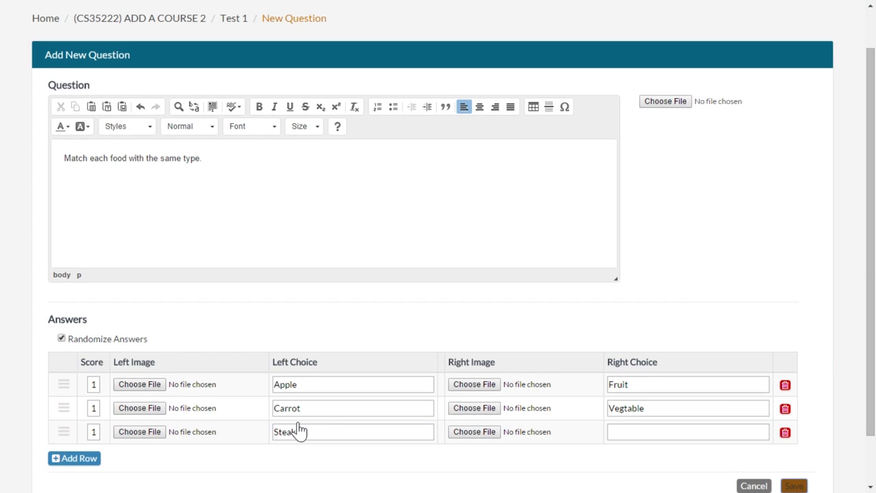
{"action": "left_click", "coordinate": [635, 432]}
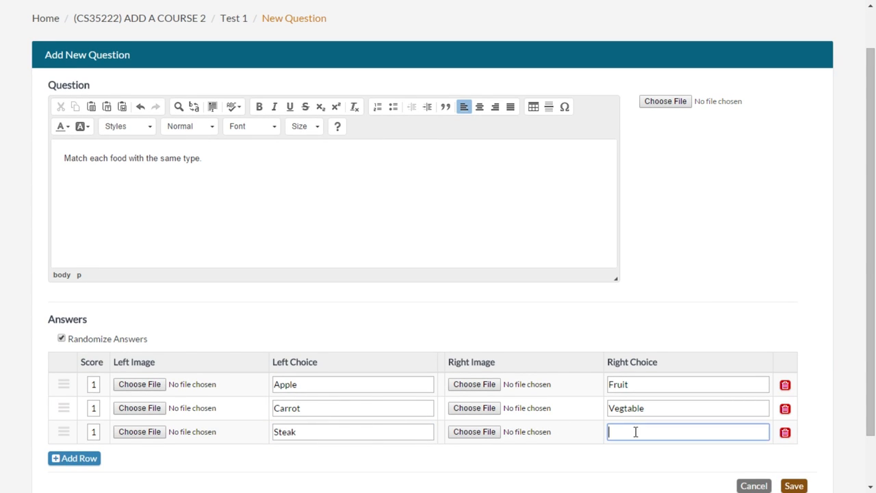
{"action": "type", "text": "Meat"}
Save the matching question and review the question list of Test 1
{"action": "left_click", "coordinate": [794, 485]}
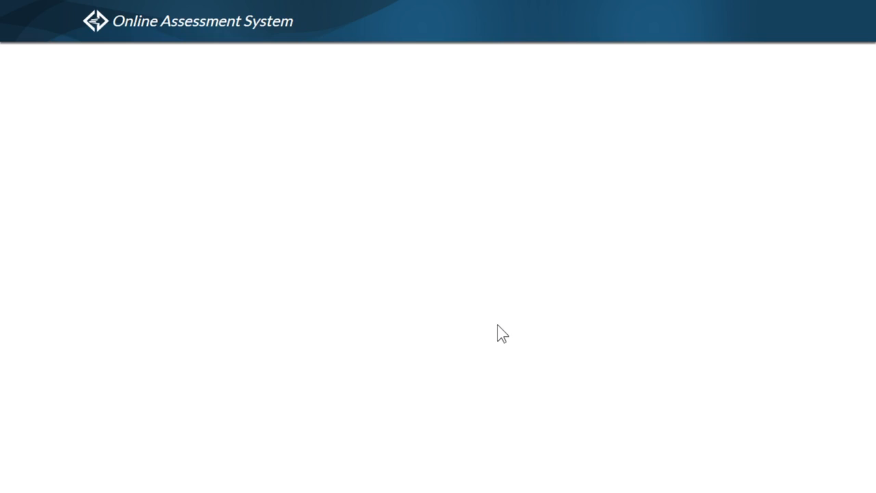
{"action": "scroll", "coordinate": [497, 333], "scroll_direction": "down", "scroll_amount": 3}
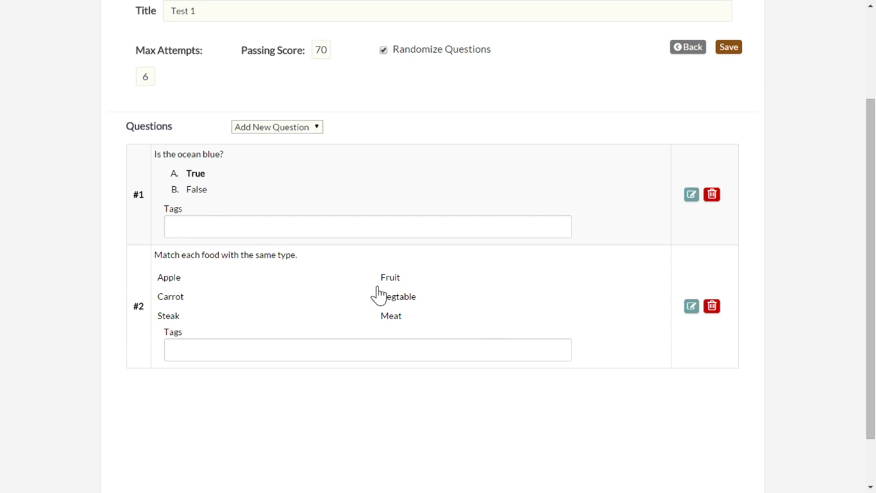
{"action": "scroll", "coordinate": [294, 292], "scroll_direction": "up", "scroll_amount": 1}
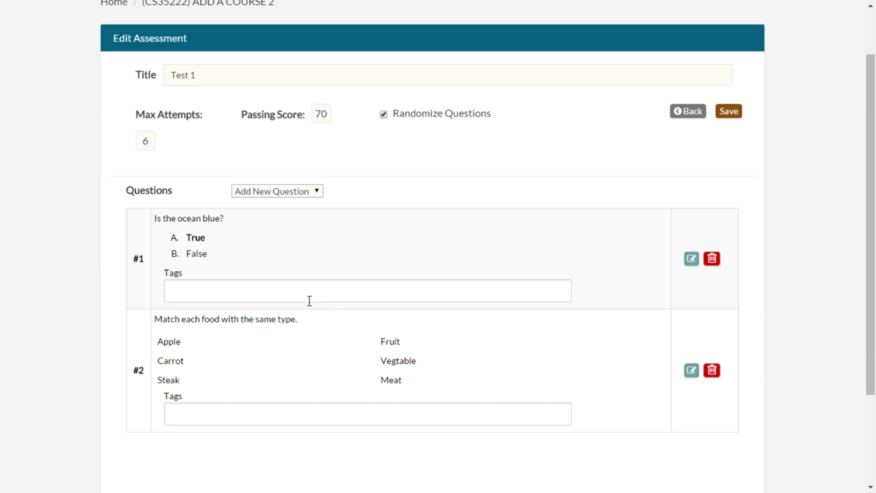
Add a new multiple-choice question to Test 1 and enter "Select all that apply." as its question text
{"action": "left_click", "coordinate": [306, 191]}
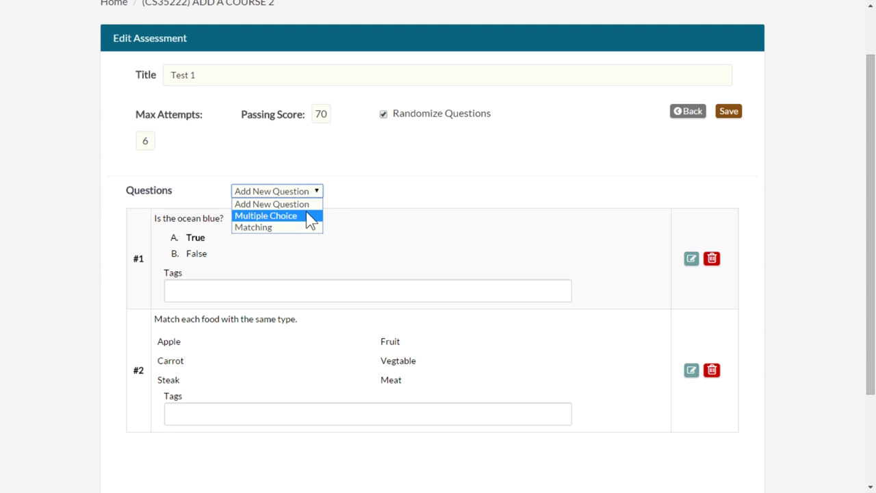
{"action": "left_click", "coordinate": [306, 216]}
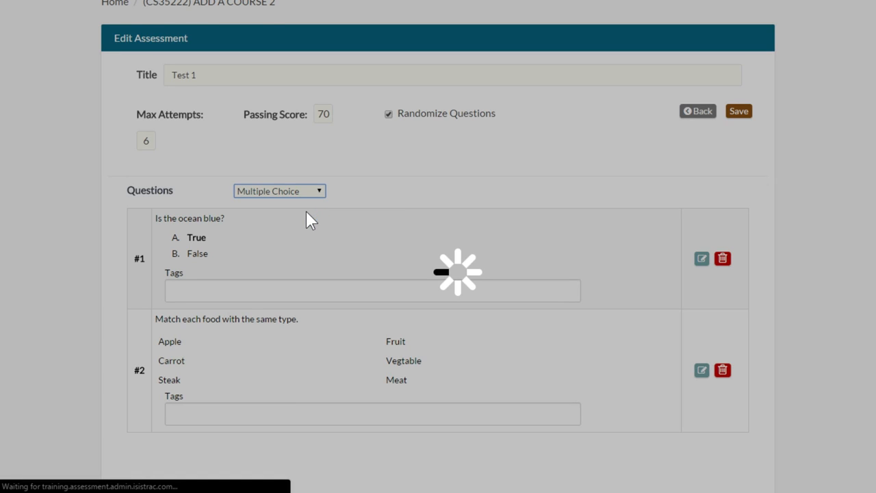
{"action": "scroll", "coordinate": [307, 212], "scroll_direction": "down", "scroll_amount": 2}
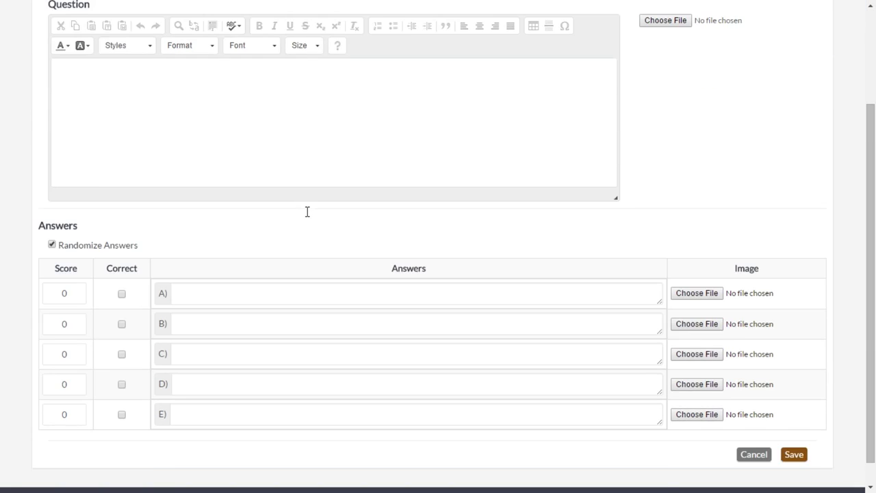
{"action": "scroll", "coordinate": [307, 211], "scroll_direction": "up", "scroll_amount": 2}
{"action": "left_click", "coordinate": [304, 219]}
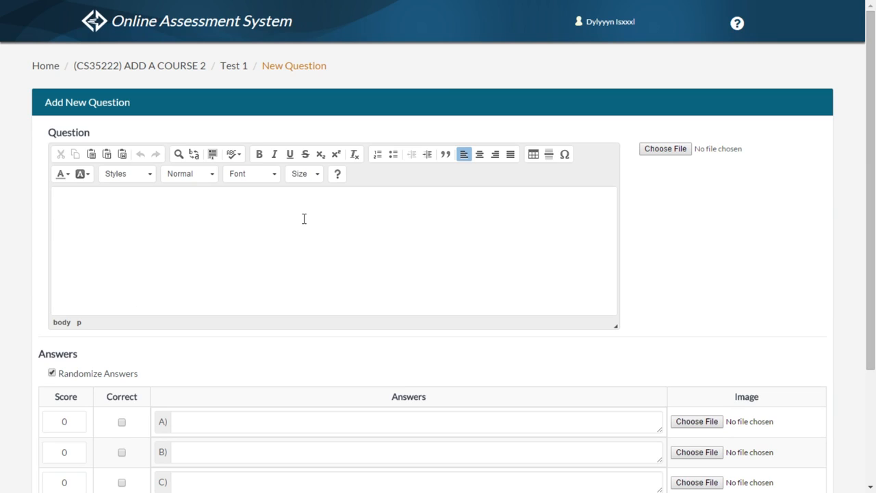
{"action": "type", "text": "Select all tha"}
{"action": "type", "text": "t ap"}
{"action": "type", "text": "pyl"}
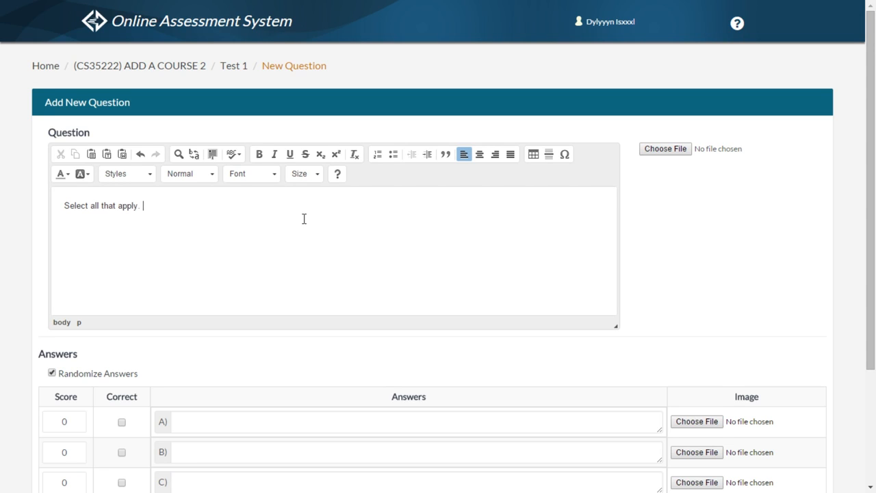
Reword the question text to "Select all that are colors."
{"action": "key", "text": "BackSpace"}
{"action": "key", "text": "BackSpace"}
{"action": "key", "text": "BackSpace"}
{"action": "key", "text": "BackSpace"}
{"action": "key", "text": "BackSpace"}
{"action": "key", "text": "BackSpace"}
{"action": "key", "text": "BackSpace"}
{"action": "key", "text": "BackSpace"}
{"action": "type", "text": "t are color"}
Set the score of answers A, B and C to 5 each
{"action": "scroll", "coordinate": [304, 218], "scroll_direction": "down", "scroll_amount": 3}
{"action": "left_click_drag", "start_coordinate": [76, 269], "coordinate": [43, 270]}
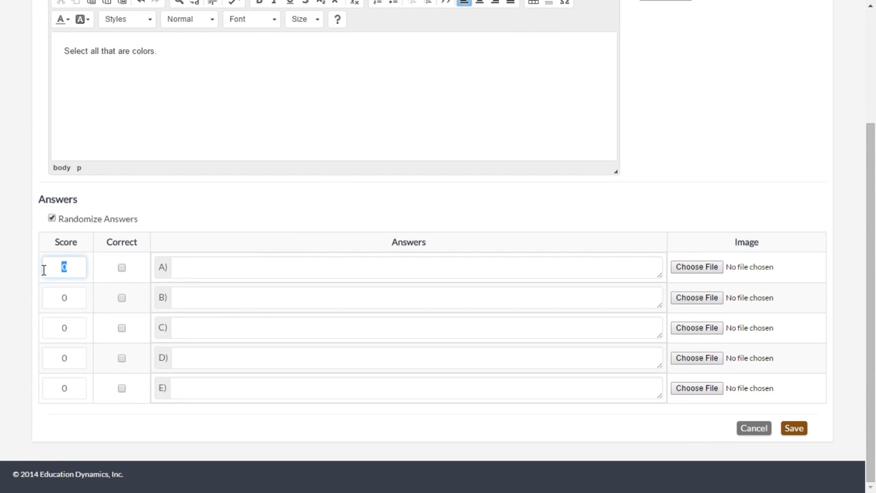
{"action": "type", "text": "=5"}
{"action": "key", "text": "BackSpace"}
{"action": "key", "text": "BackSpace"}
{"action": "type", "text": "5"}
{"action": "left_click", "coordinate": [77, 296]}
{"action": "double_click", "coordinate": [76, 297]}
{"action": "type", "text": "5"}
{"action": "left_click", "coordinate": [73, 334]}
{"action": "double_click", "coordinate": [74, 334]}
{"action": "type", "text": "5"}
Enter "Red", "Yellow" and "Blue" as the texts of answers A, B and C
{"action": "left_click", "coordinate": [203, 271]}
{"action": "type", "text": "Red"}
{"action": "left_click", "coordinate": [203, 293]}
{"action": "type", "text": "Yello"}
{"action": "key", "text": "Tab"}
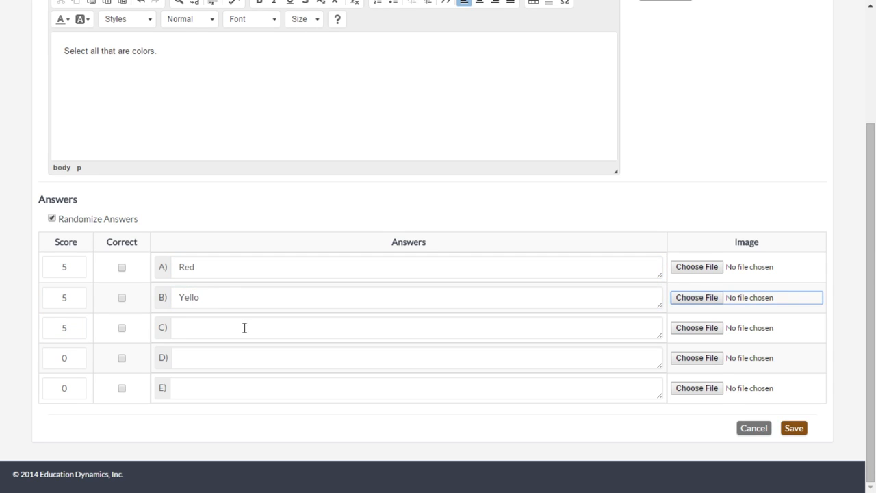
{"action": "left_click", "coordinate": [235, 299]}
{"action": "type", "text": "w"}
{"action": "left_click", "coordinate": [216, 329]}
{"action": "type", "text": "Bl"}
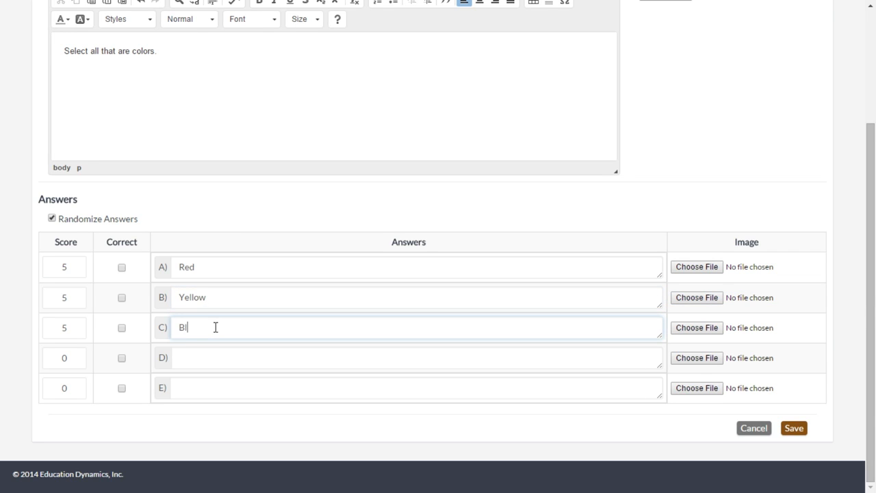
Enter "Cat" as answer D and "Dog" as answer E
{"action": "key", "text": "Tab"}
{"action": "key", "text": "Tab"}
{"action": "key", "text": "Tab"}
{"action": "key", "text": "Tab"}
{"action": "type", "text": "Cat"}
{"action": "key", "text": "Tab"}
{"action": "key", "text": "Tab"}
{"action": "key", "text": "Tab"}
{"action": "key", "text": "Tab"}
{"action": "type", "text": "Dog"}
Mark Red, Yellow and Blue as correct answers, and save the question to the assessment
{"action": "left_click", "coordinate": [122, 267]}
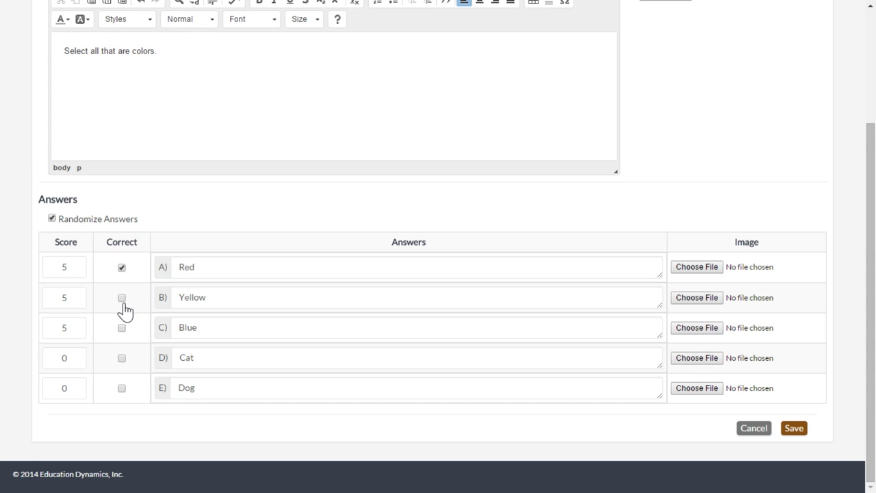
{"action": "left_click", "coordinate": [121, 298]}
{"action": "left_click", "coordinate": [122, 328]}
{"action": "left_click", "coordinate": [794, 428]}
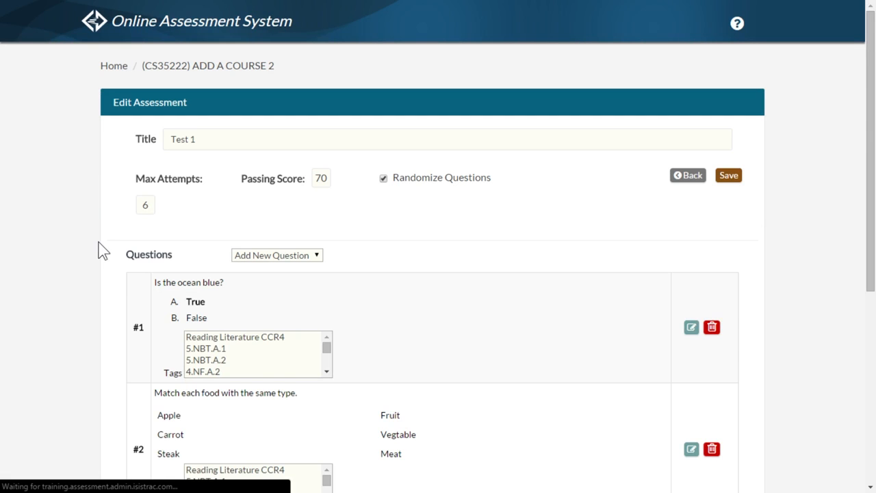
{"action": "scroll", "coordinate": [95, 236], "scroll_direction": "down", "scroll_amount": 1}
{"action": "scroll", "coordinate": [96, 245], "scroll_direction": "down", "scroll_amount": 2}
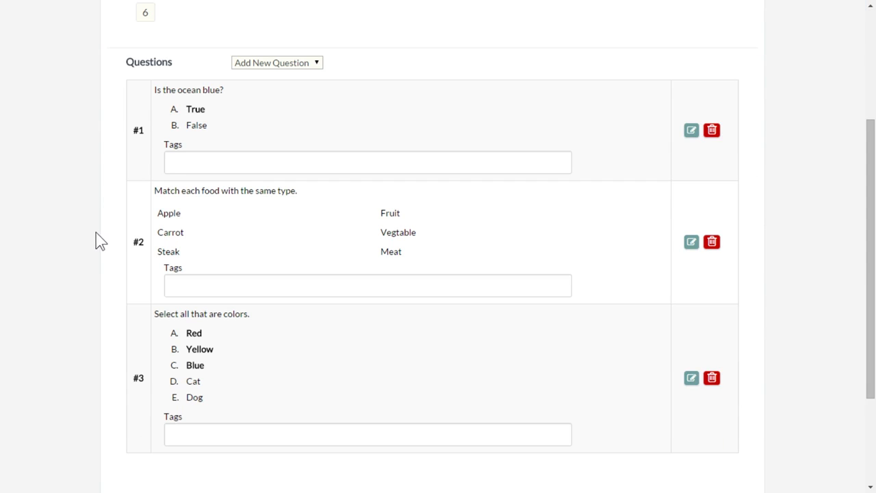
Add the new tag "CS35222" to question #1 about the ocean
{"action": "left_click", "coordinate": [209, 164]}
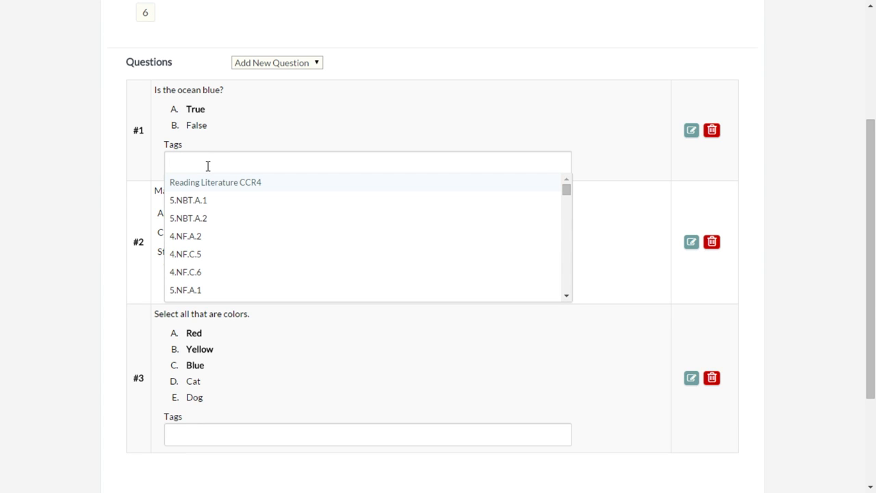
{"action": "type", "text": "CS"}
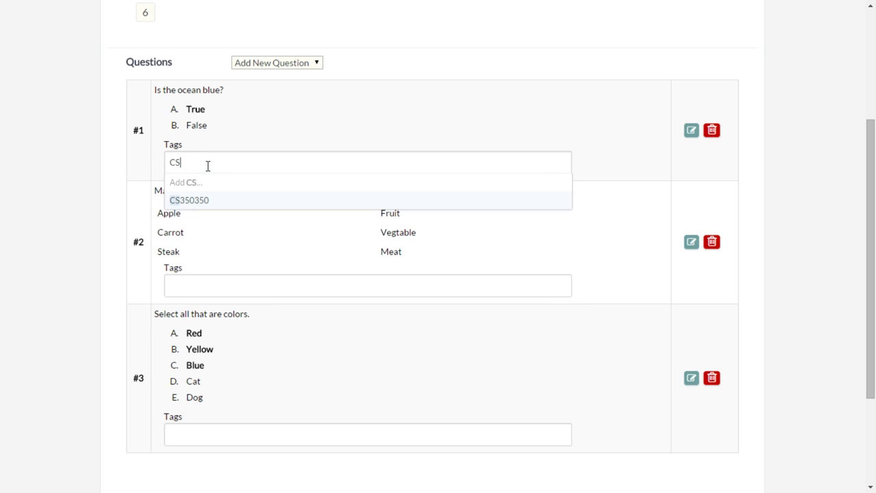
{"action": "type", "text": "35222"}
{"action": "key", "text": "Return"}
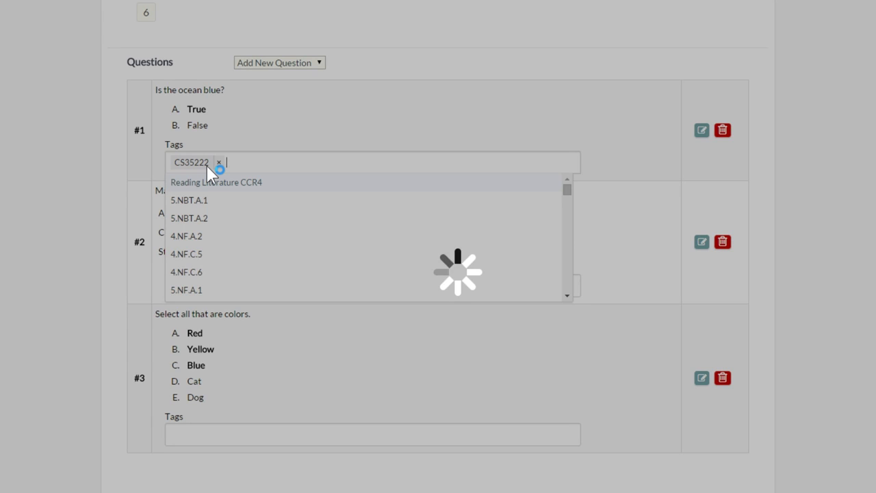
Browse the available tags for question #1, filter them by "f" and "f.1", and close the list without adding one
{"action": "scroll", "coordinate": [280, 237], "scroll_direction": "down", "scroll_amount": 10}
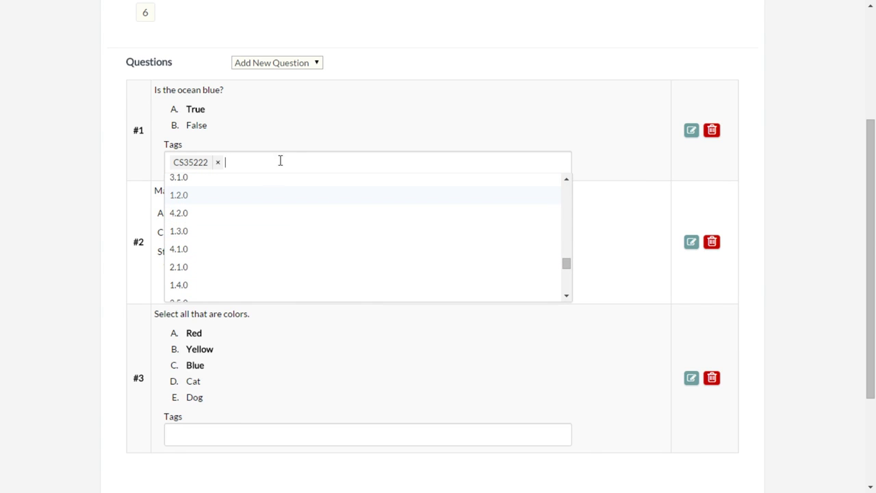
{"action": "type", "text": "f"}
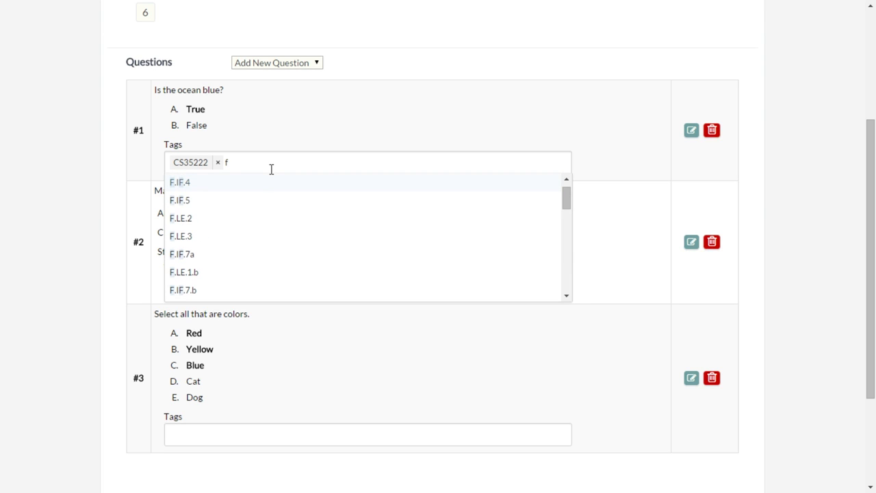
{"action": "type", "text": ".1"}
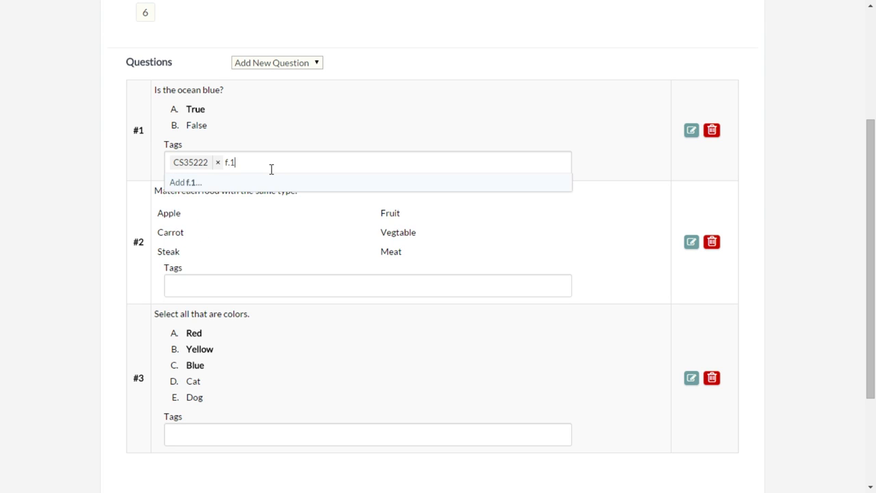
{"action": "key", "text": "BackSpace"}
{"action": "key", "text": "BackSpace"}
{"action": "key", "text": "BackSpace"}
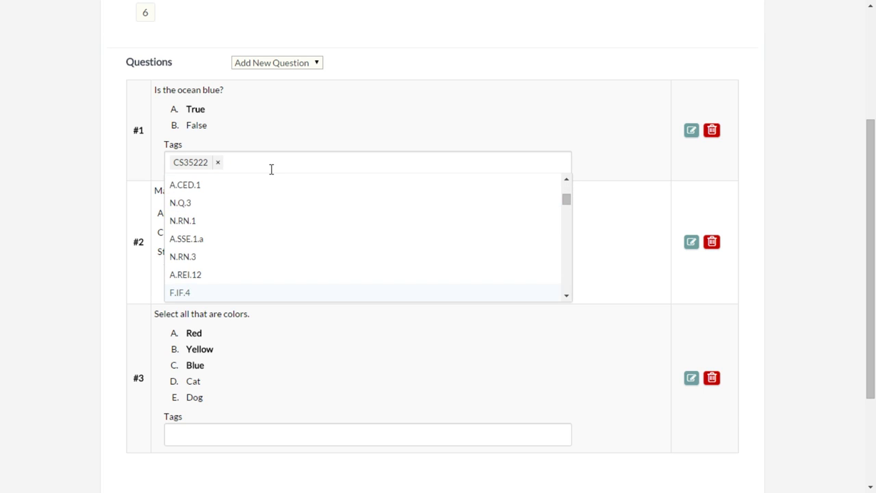
{"action": "left_click", "coordinate": [808, 128]}
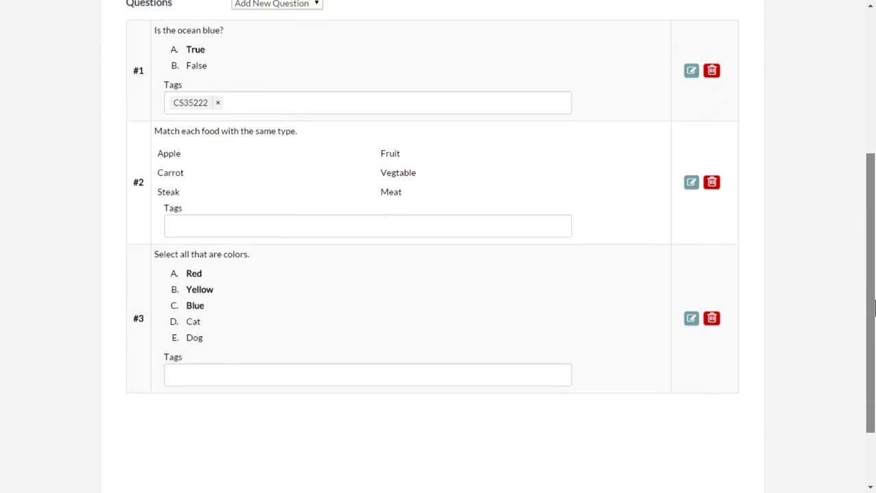